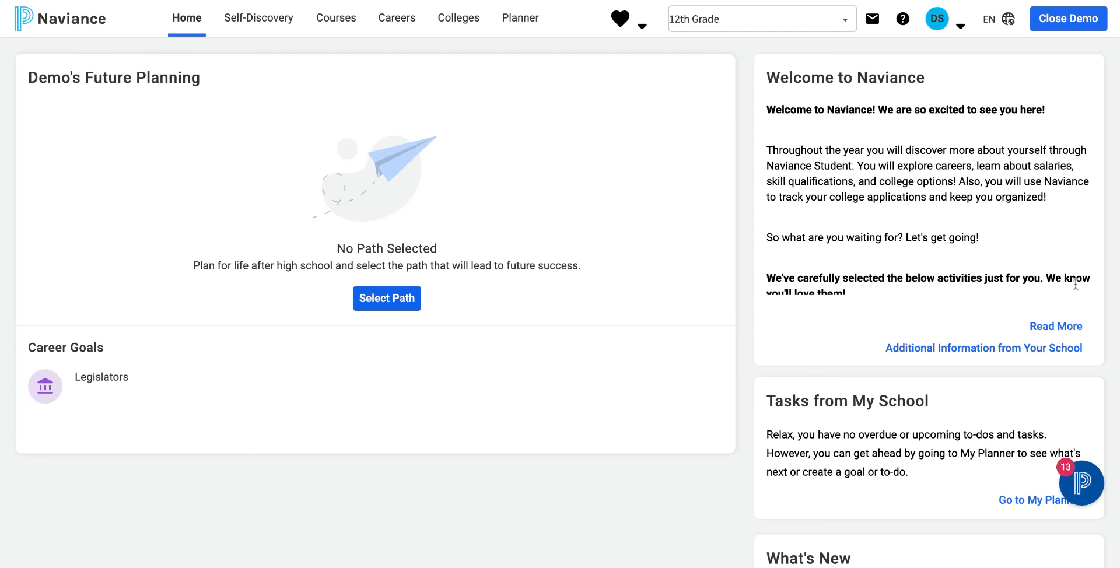
# Open the list of colleges being applied to and start adding a new application.
pyautogui.click(466, 28)
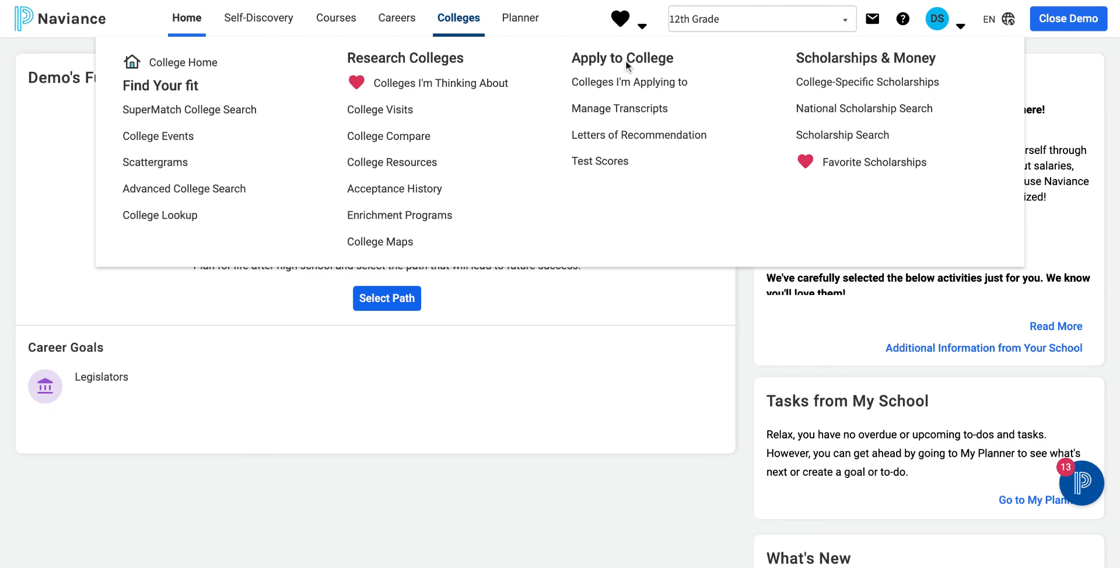
pyautogui.click(627, 92)
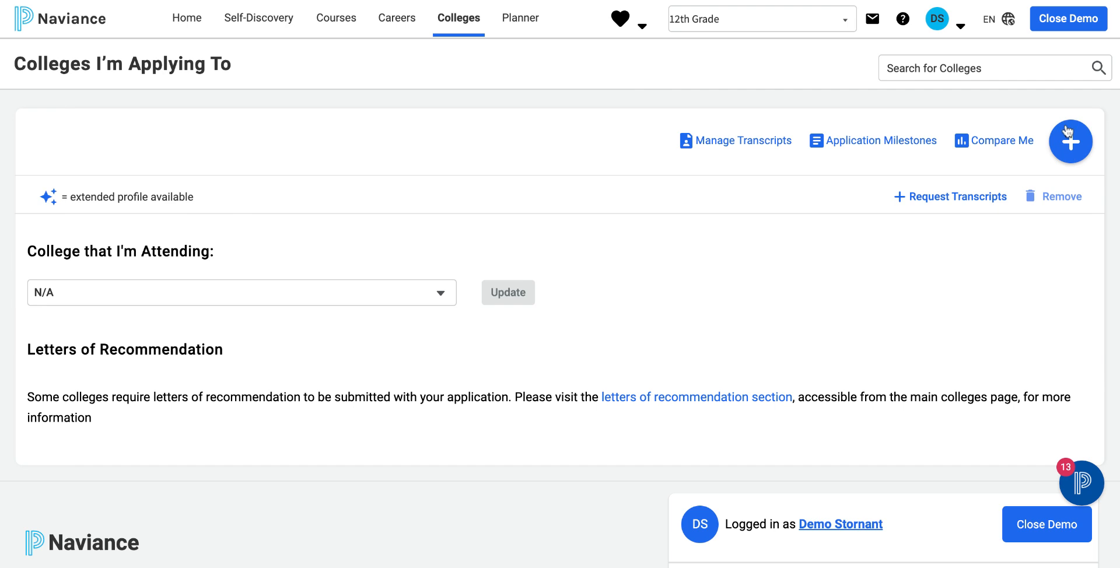
pyautogui.click(1071, 141)
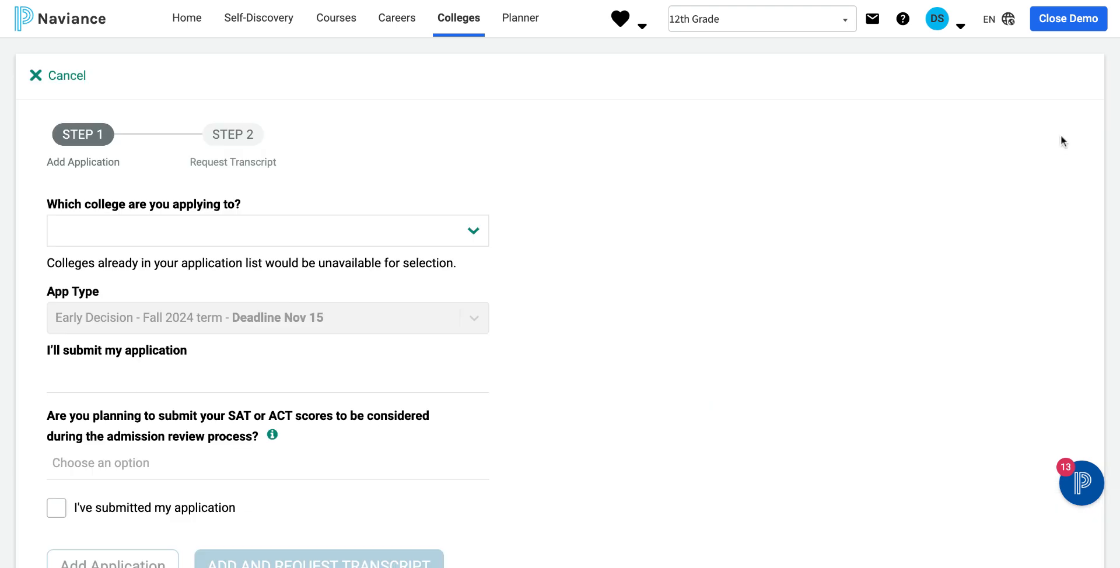
# Search for "grand valley" and choose Grand Valley State University, Allendale, MI as the college being applied to.
pyautogui.click(361, 231)
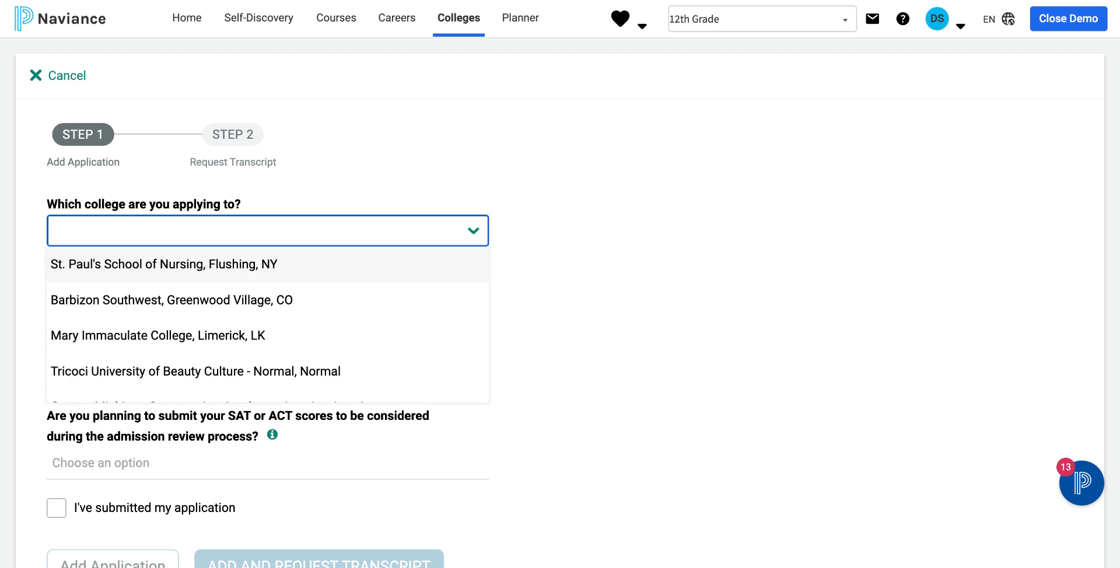
pyautogui.write('grand ')
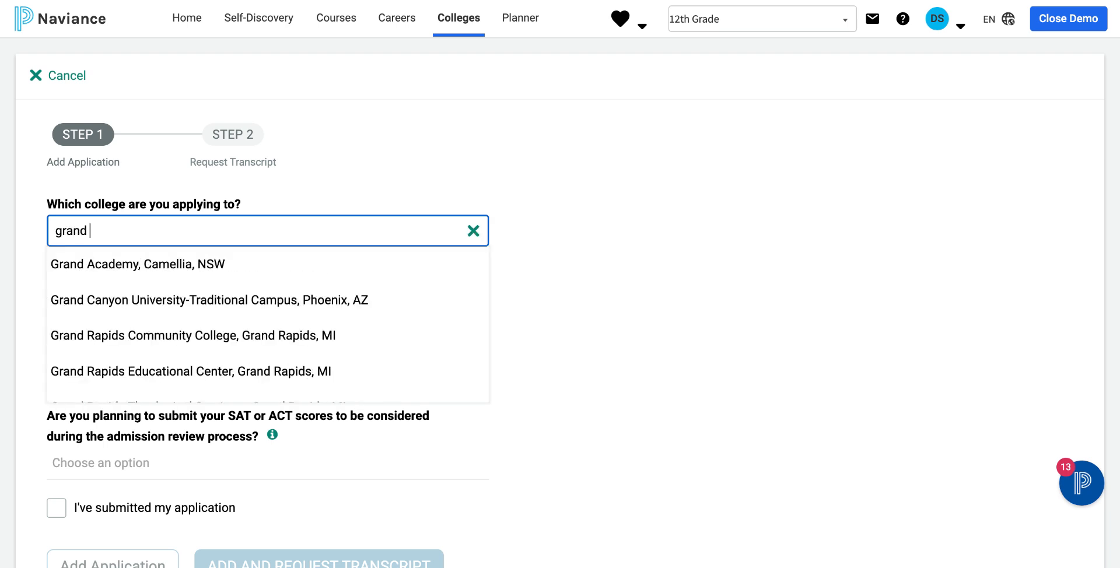
pyautogui.write('ball')
pyautogui.press('BackSpace')
pyautogui.press('BackSpace')
pyautogui.press('BackSpace')
pyautogui.press('BackSpace')
pyautogui.write('v')
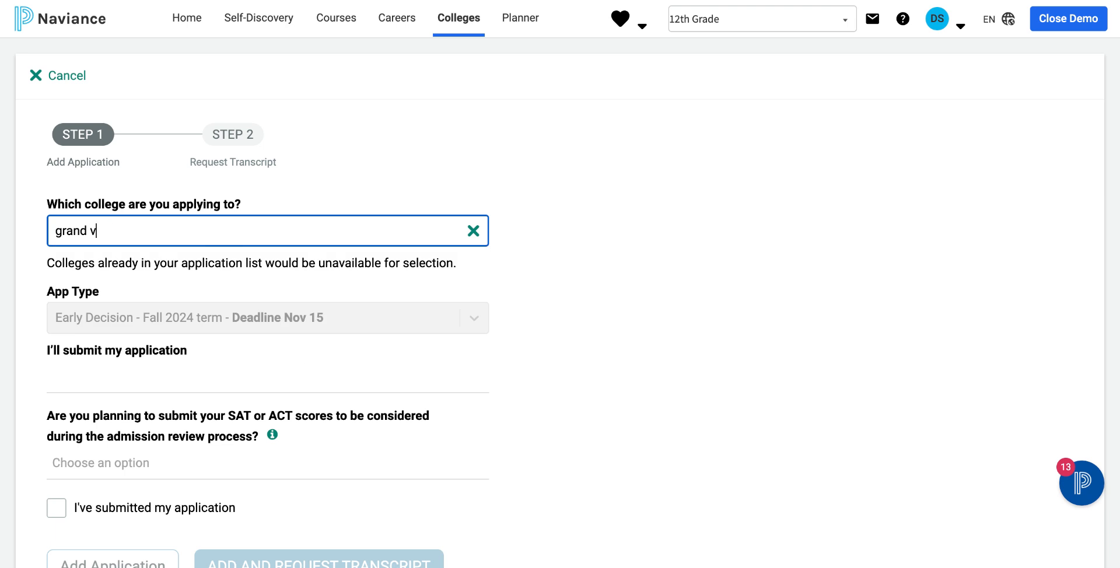
pyautogui.write('alley')
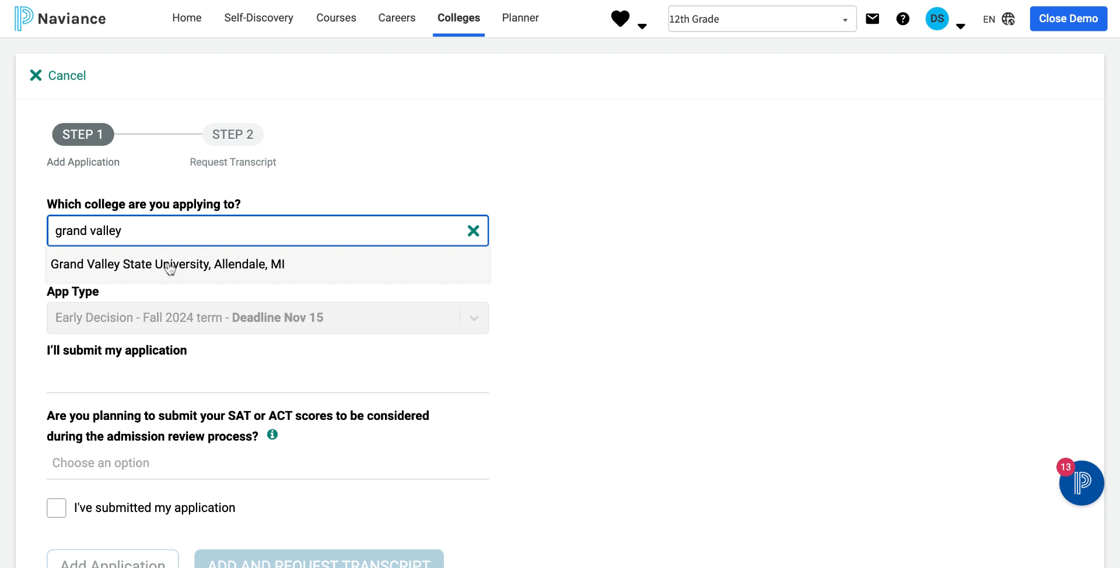
pyautogui.click(168, 265)
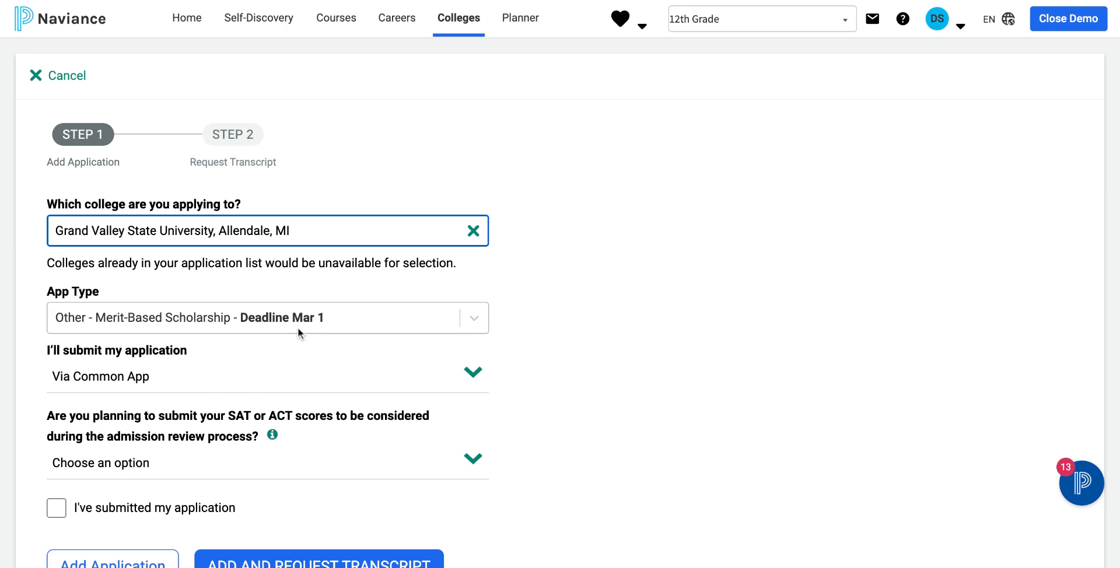
# Try the Rolling - Fall 2024 term application type and switch back to Other - Merit-Based Scholarship.
pyautogui.click(313, 323)
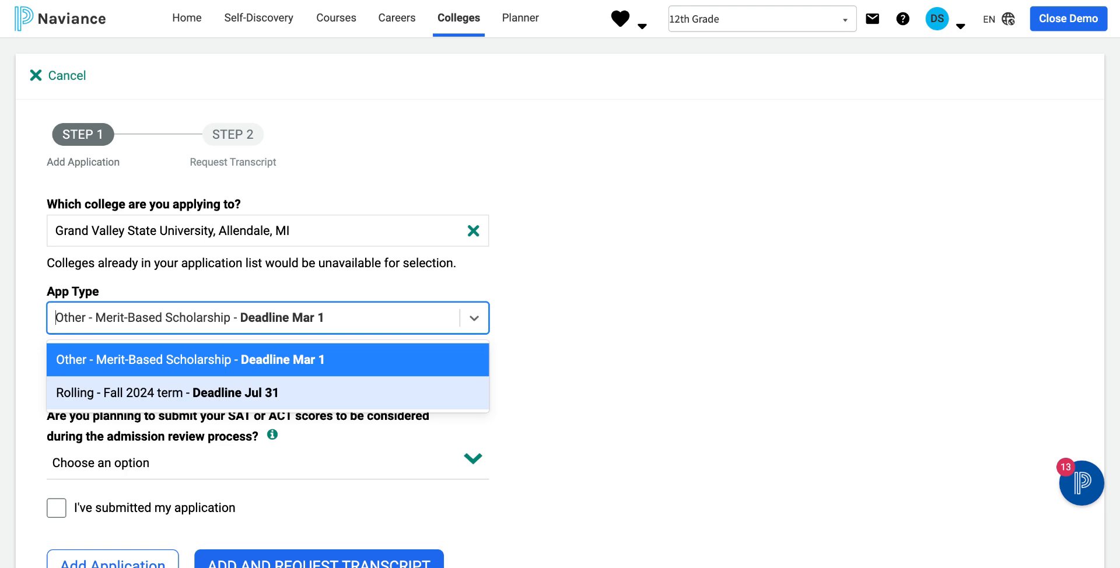
pyautogui.click(312, 393)
pyautogui.click(313, 325)
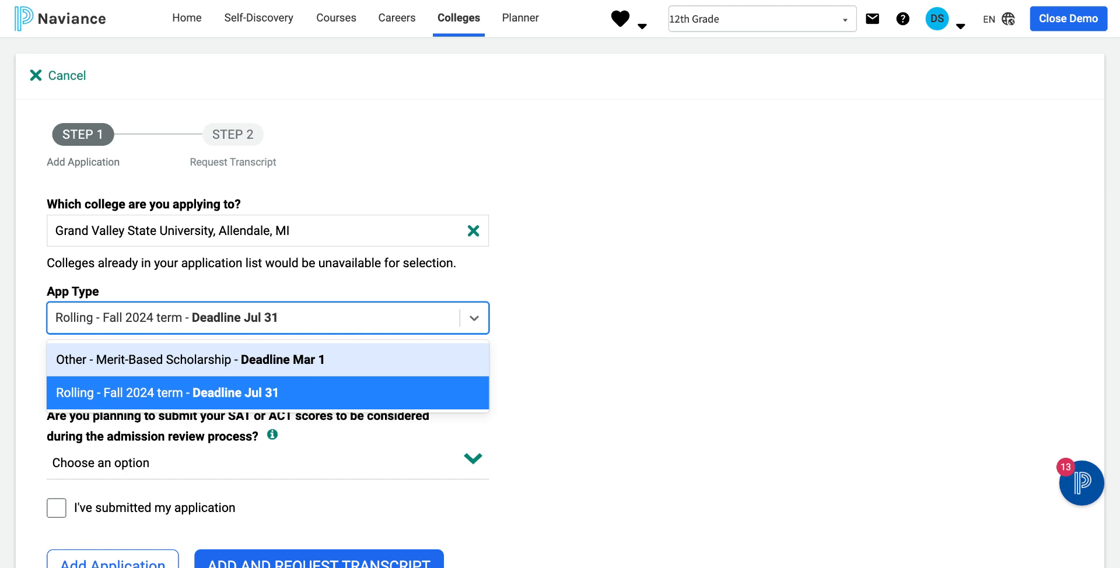
pyautogui.click(190, 360)
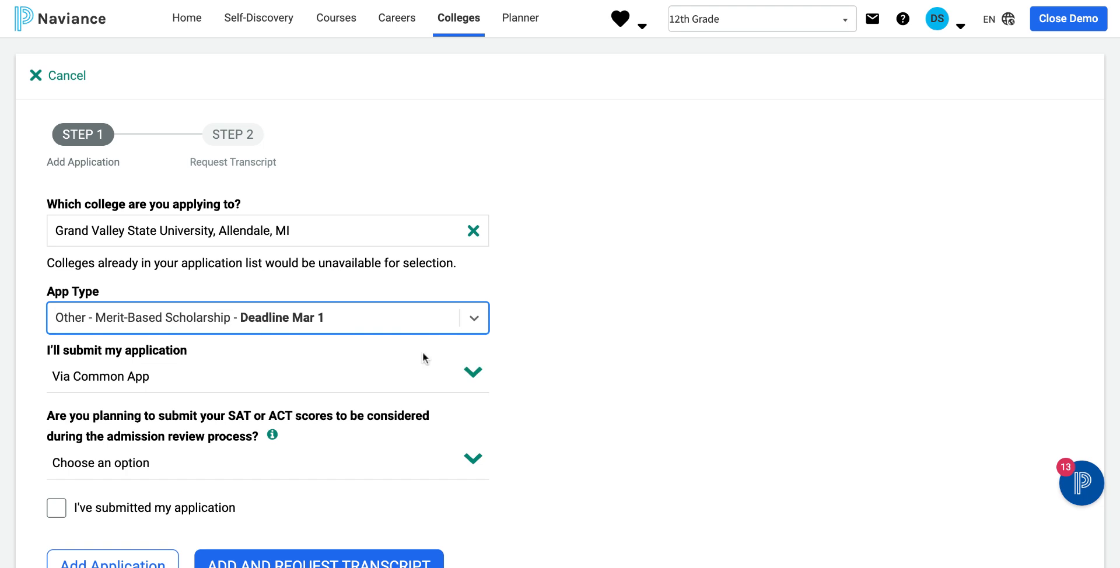
# Set the Grand Valley State University application to be submitted direct to the institution.
pyautogui.scroll(-2, 423, 358)
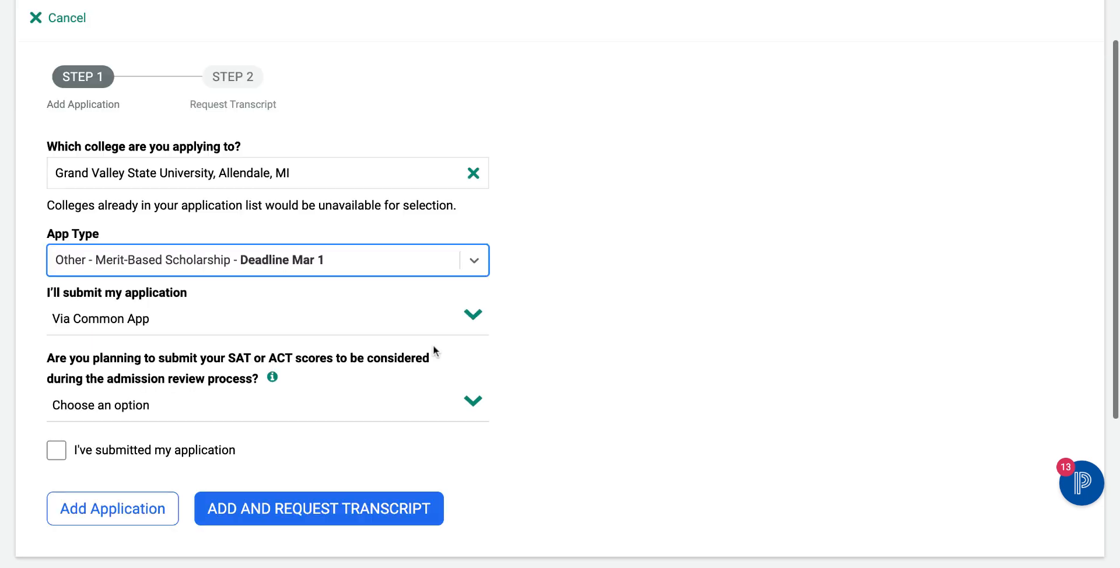
pyautogui.click(476, 318)
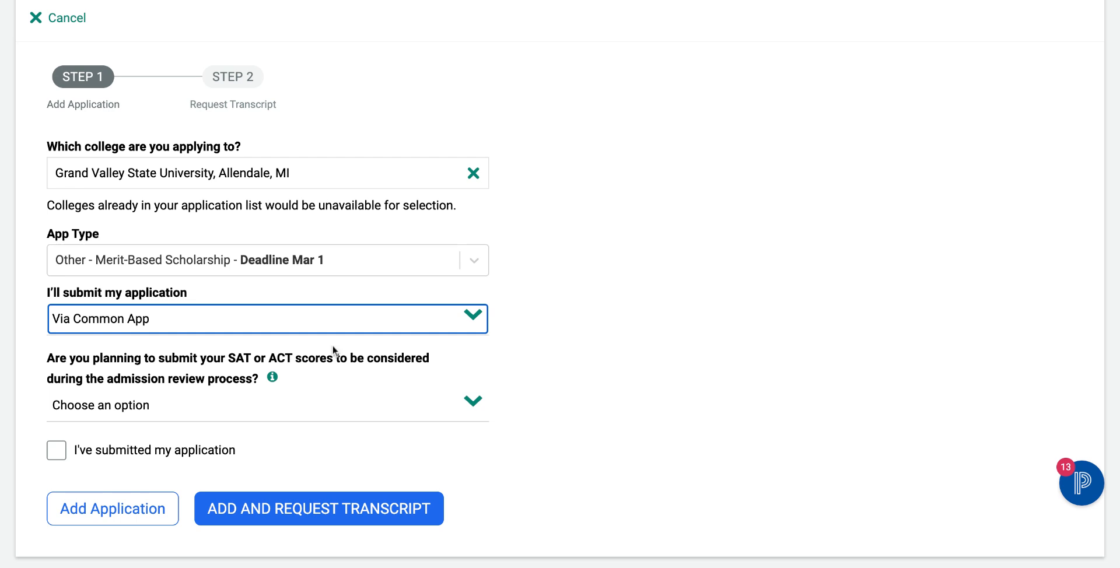
pyautogui.press('Down')
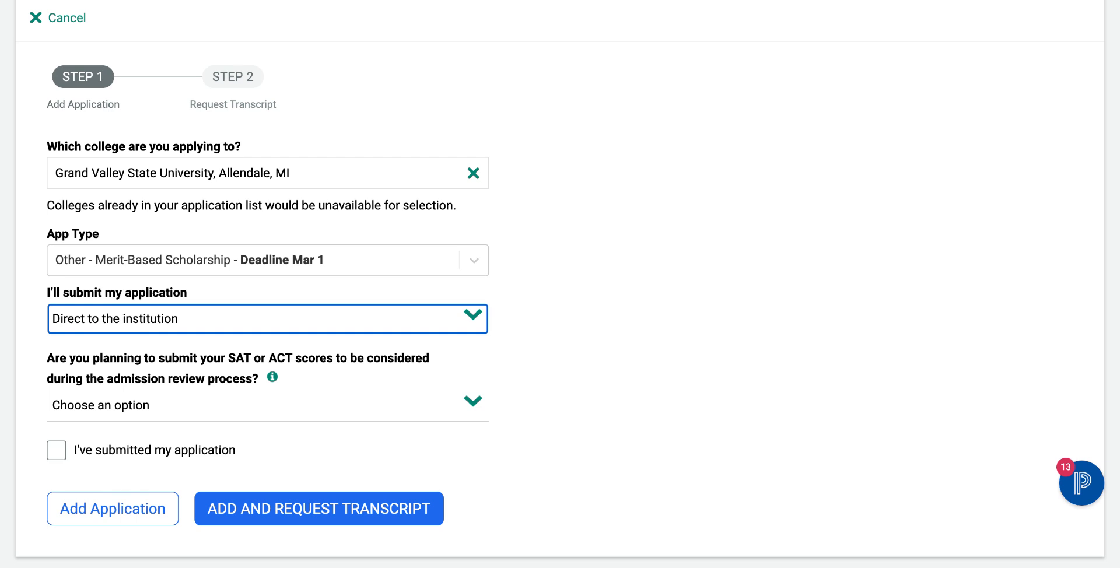
# Add the Grand Valley State University application to the list without requesting a transcript.
pyautogui.scroll(-1, 560, 284)
pyautogui.scroll(-1, 560, 284)
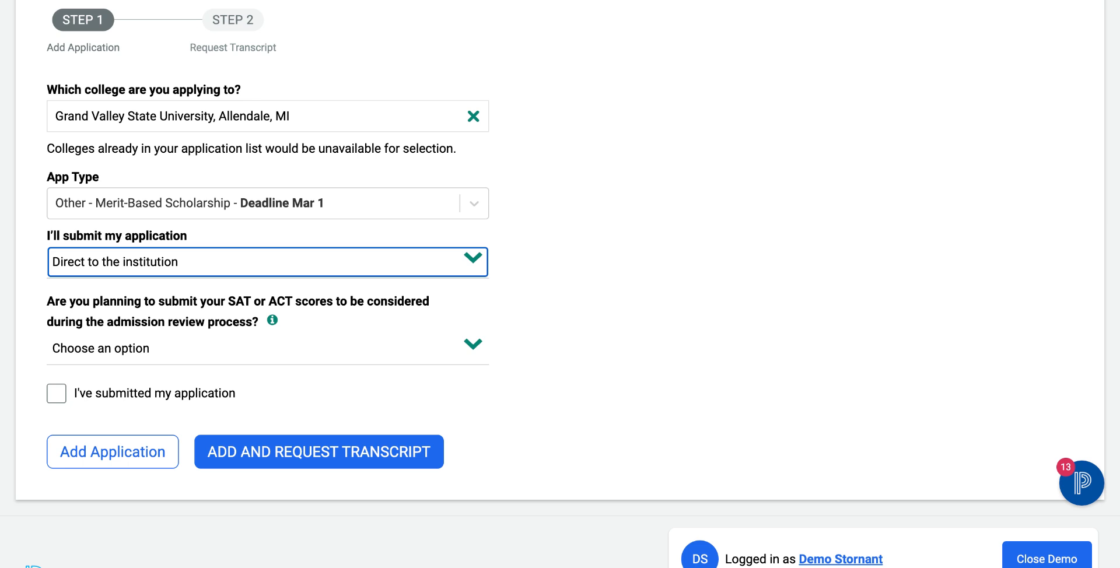
pyautogui.click(106, 458)
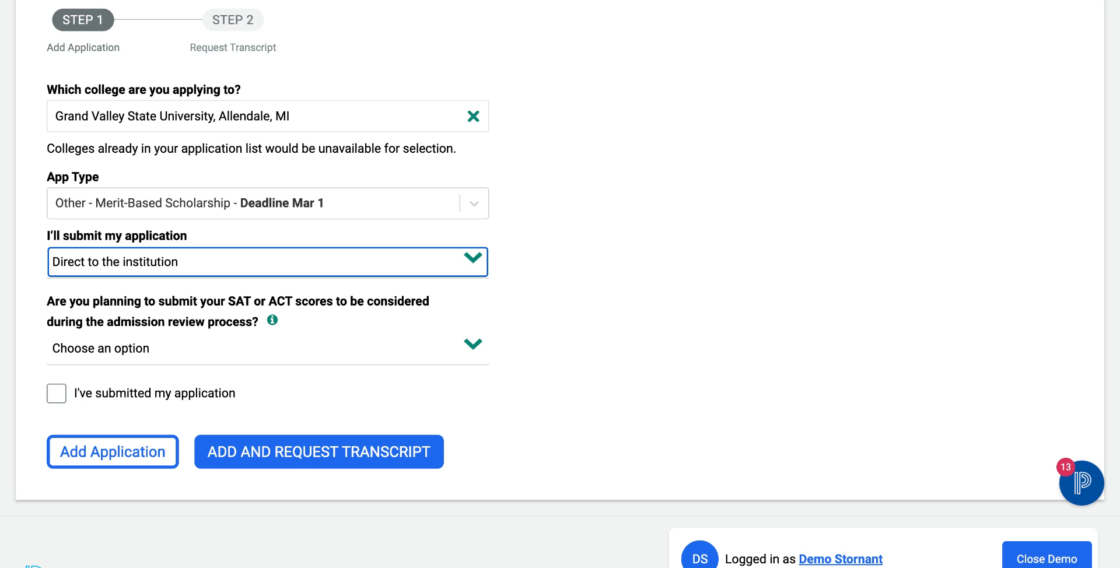
pyautogui.click(297, 461)
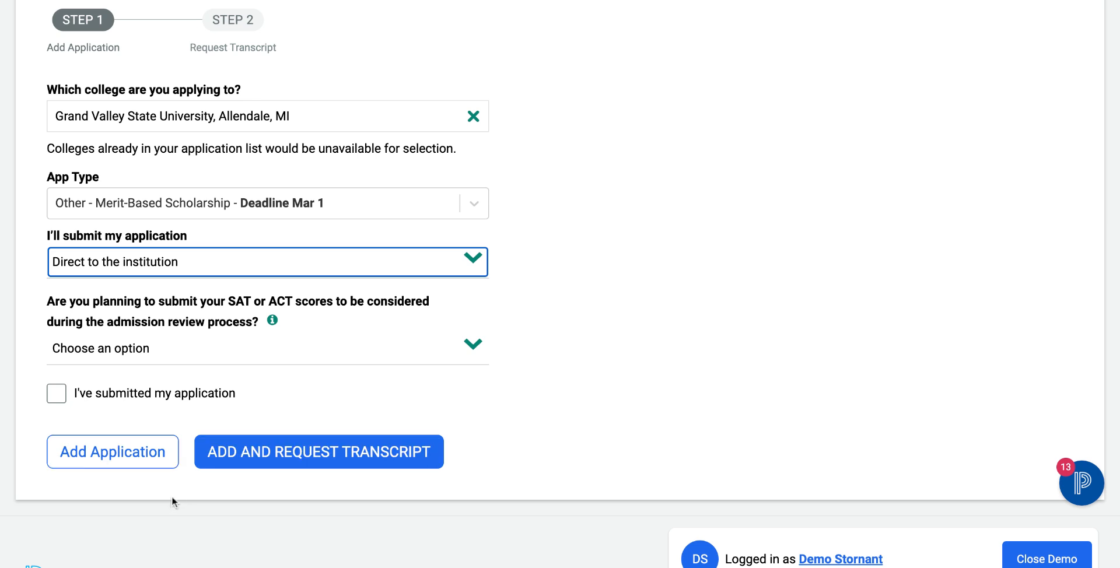
pyautogui.click(123, 466)
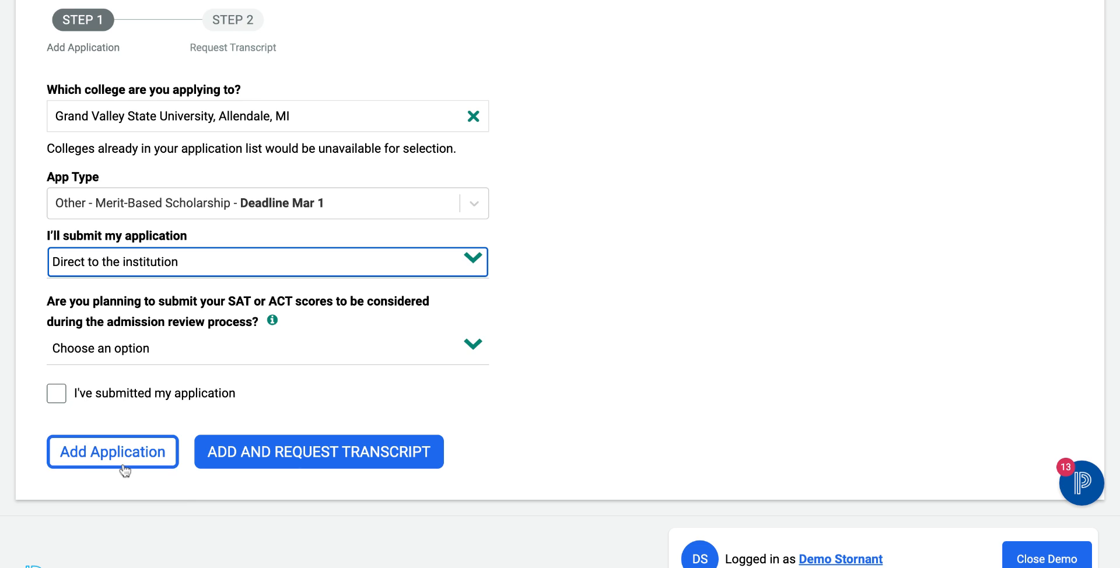
pyautogui.click(78, 458)
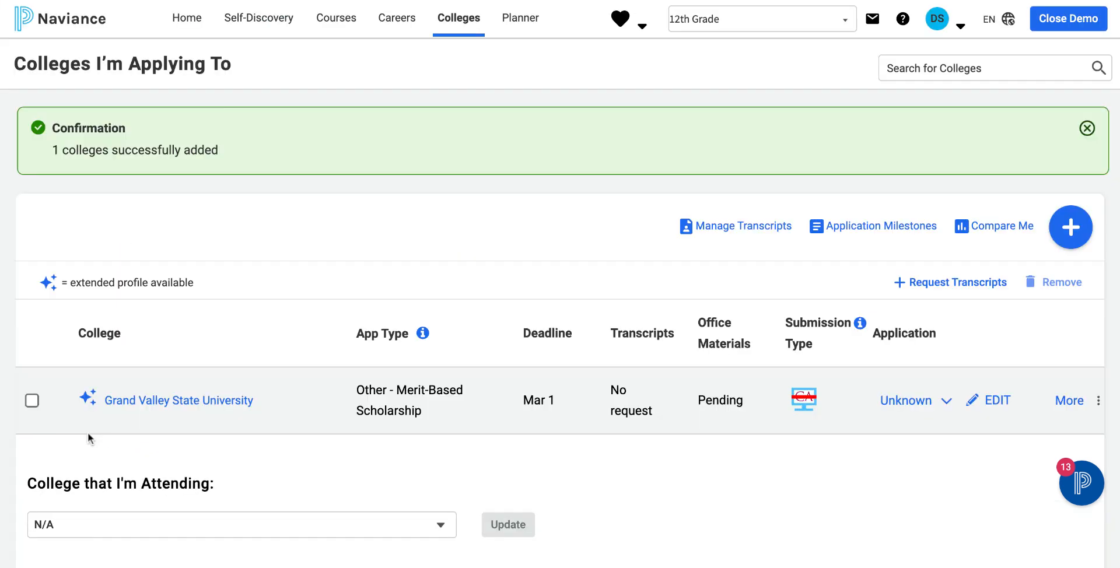
# Start another application and choose Michigan State University, East Lansing, MI as the college.
pyautogui.click(1071, 226)
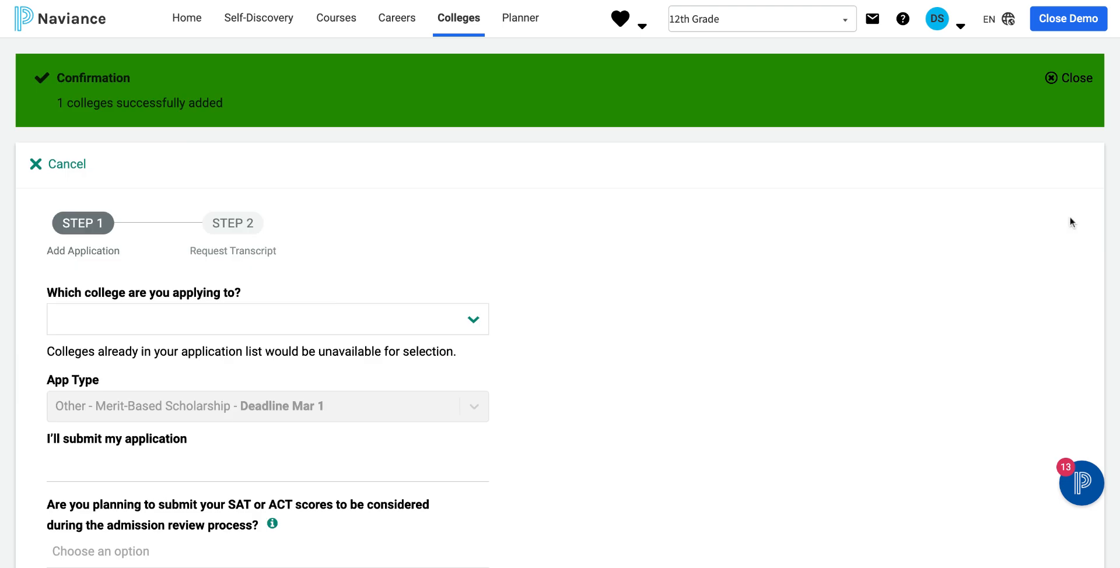
pyautogui.click(139, 316)
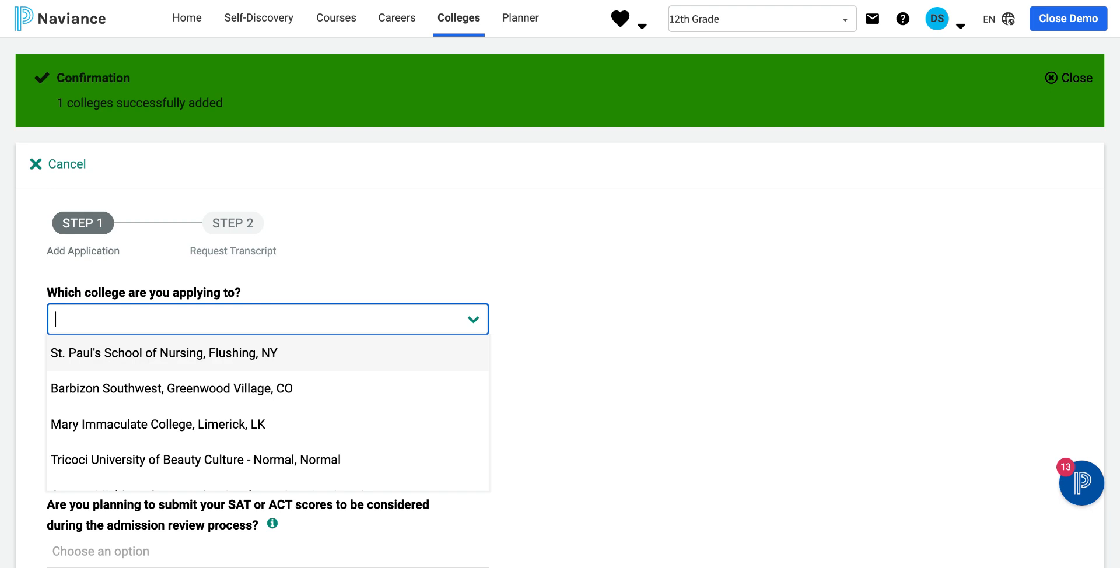
pyautogui.write('mich')
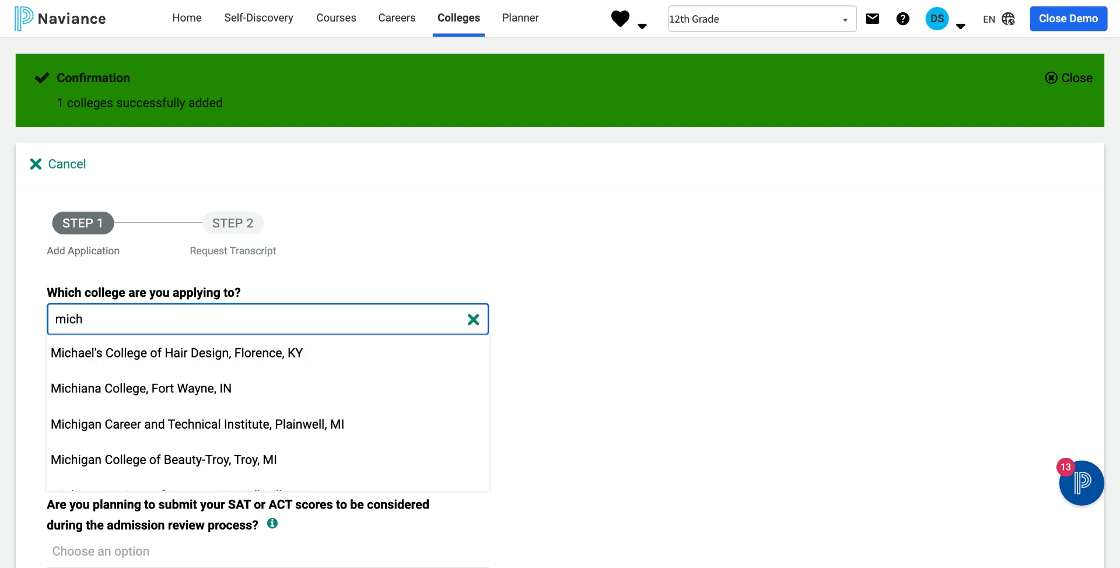
pyautogui.write('igan')
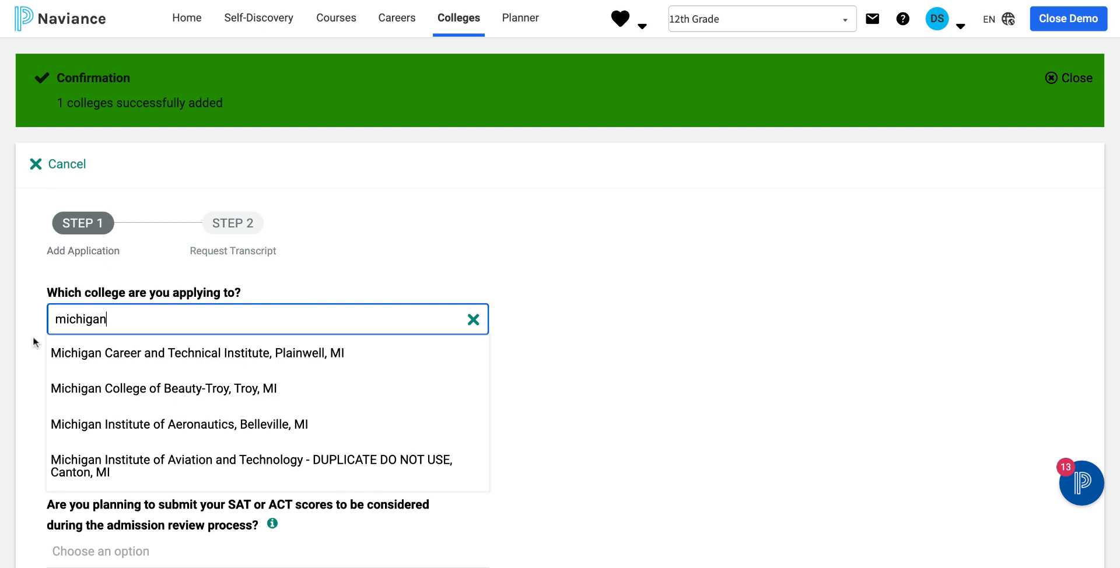
pyautogui.write(' stat')
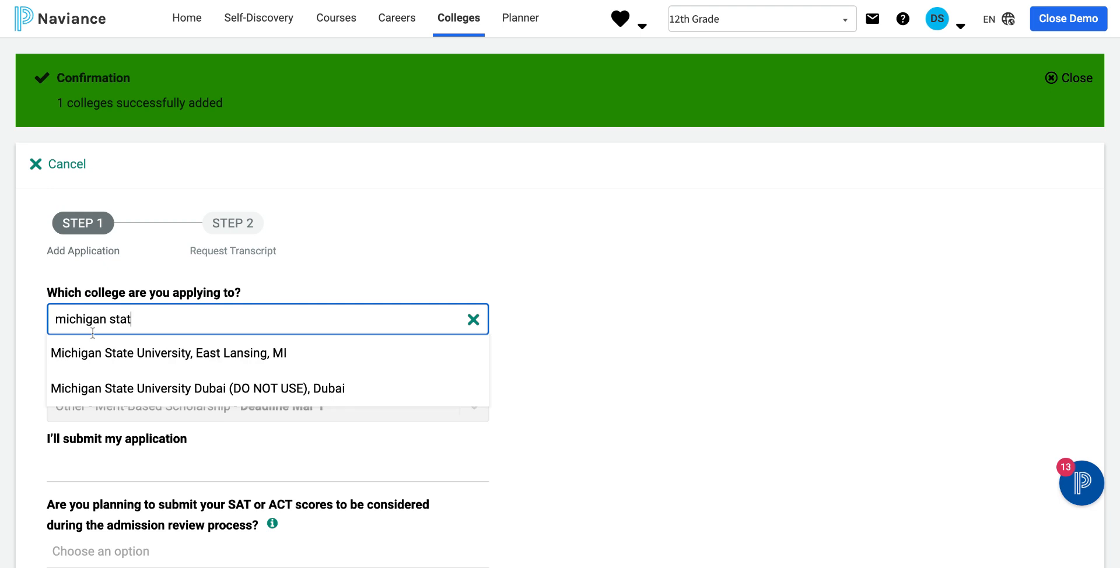
pyautogui.click(151, 363)
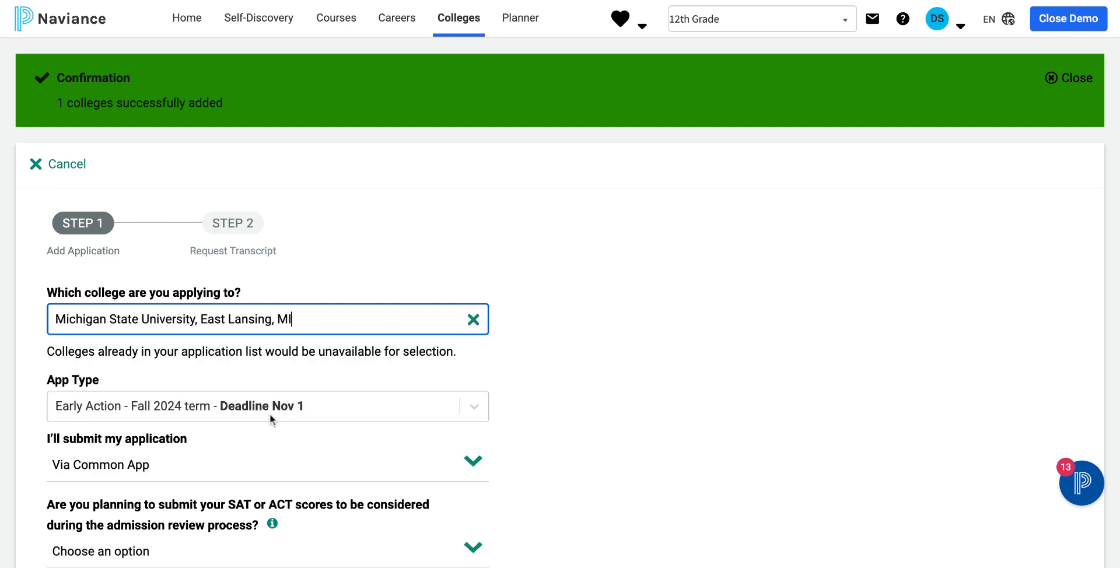
# Add the Michigan State University application with its preset options, without requesting a transcript.
pyautogui.scroll(-2, 129, 362)
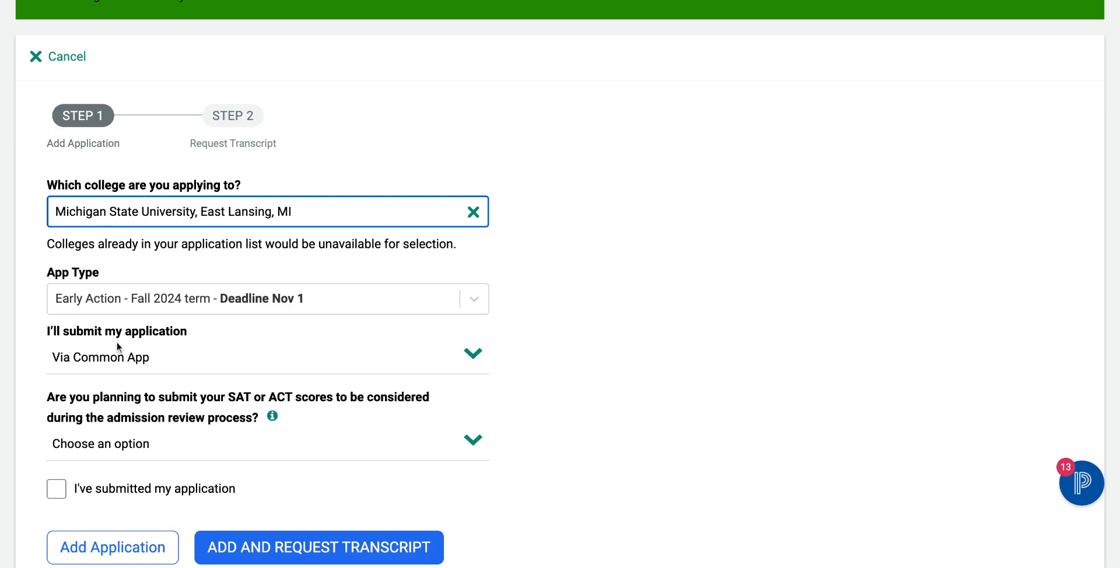
pyautogui.scroll(-1, 116, 344)
pyautogui.scroll(-1, 116, 365)
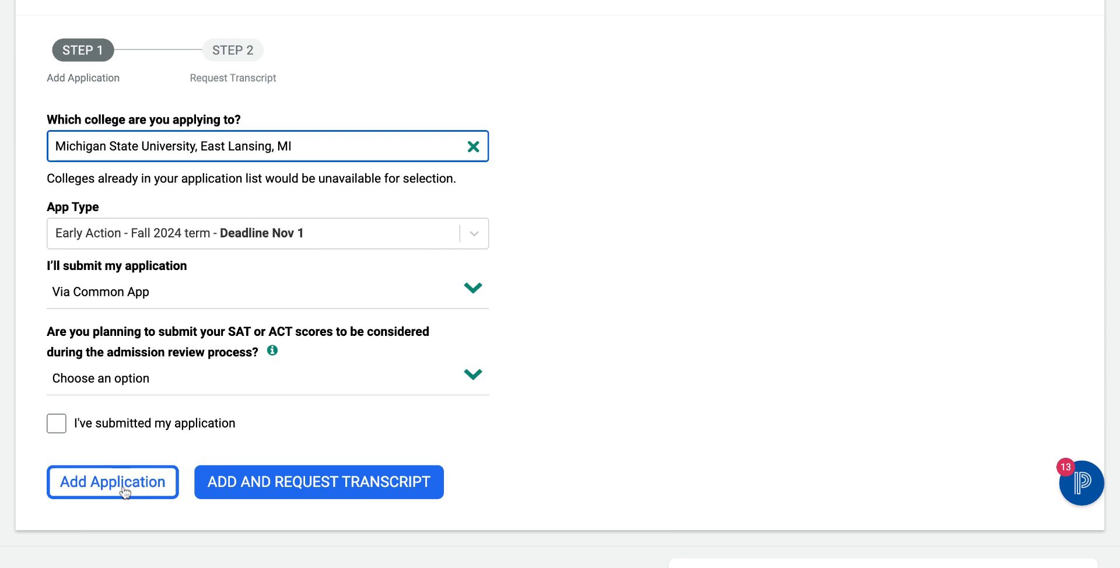
pyautogui.click(124, 493)
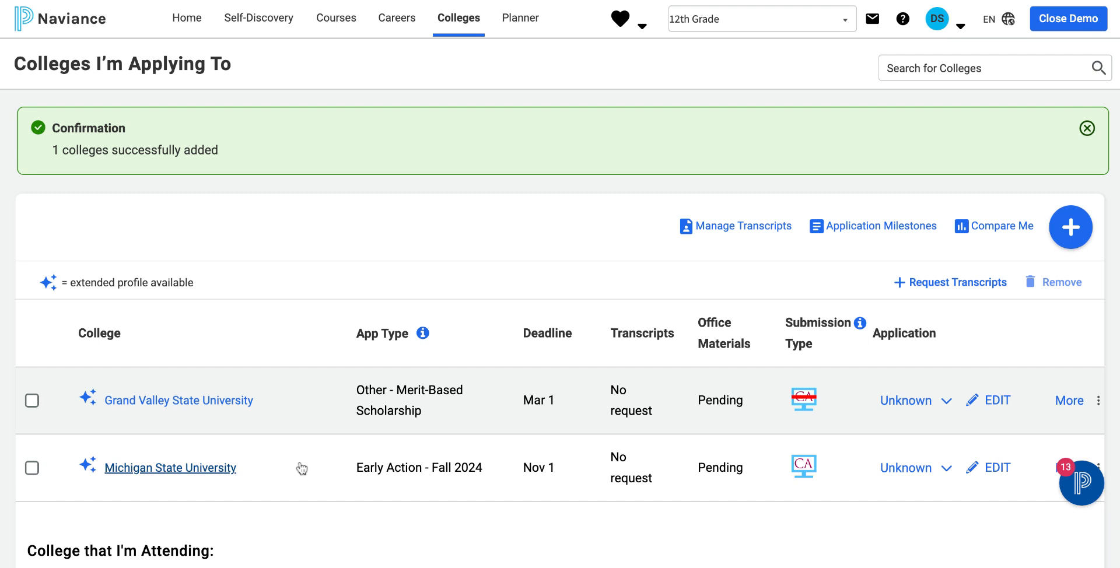
# Start another application and choose Saint Mary's College, Notre Dame, IN as the college.
pyautogui.click(1071, 227)
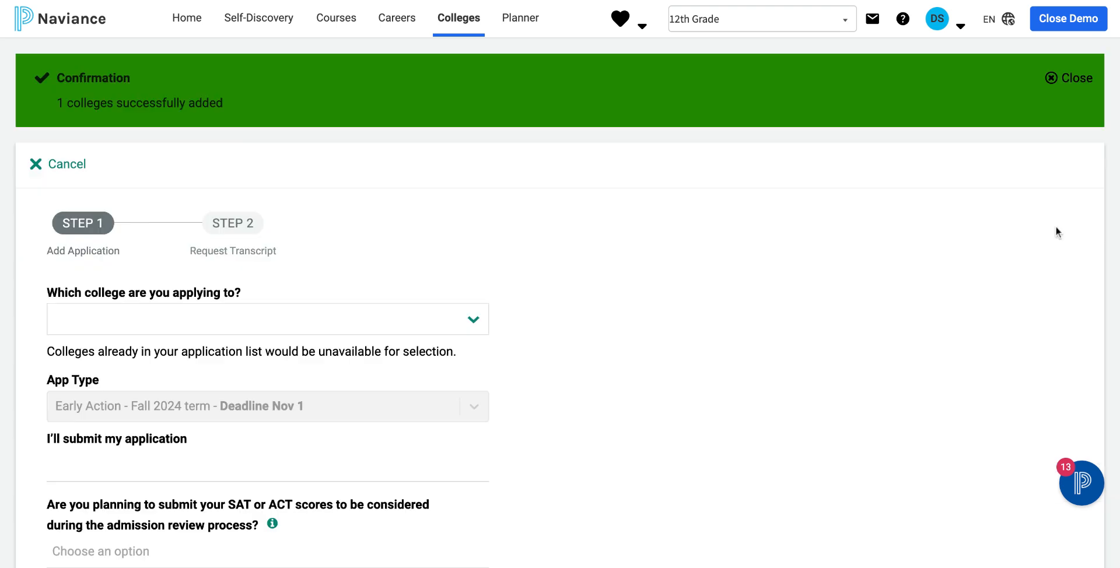
pyautogui.click(312, 322)
pyautogui.write('sai')
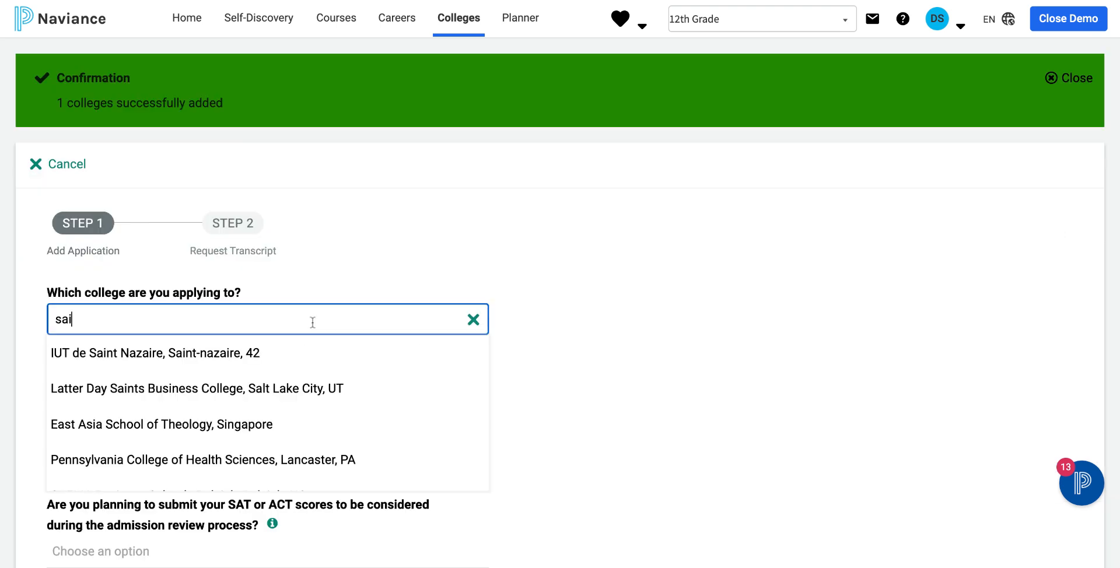
pyautogui.write('nts')
pyautogui.press('BackSpace')
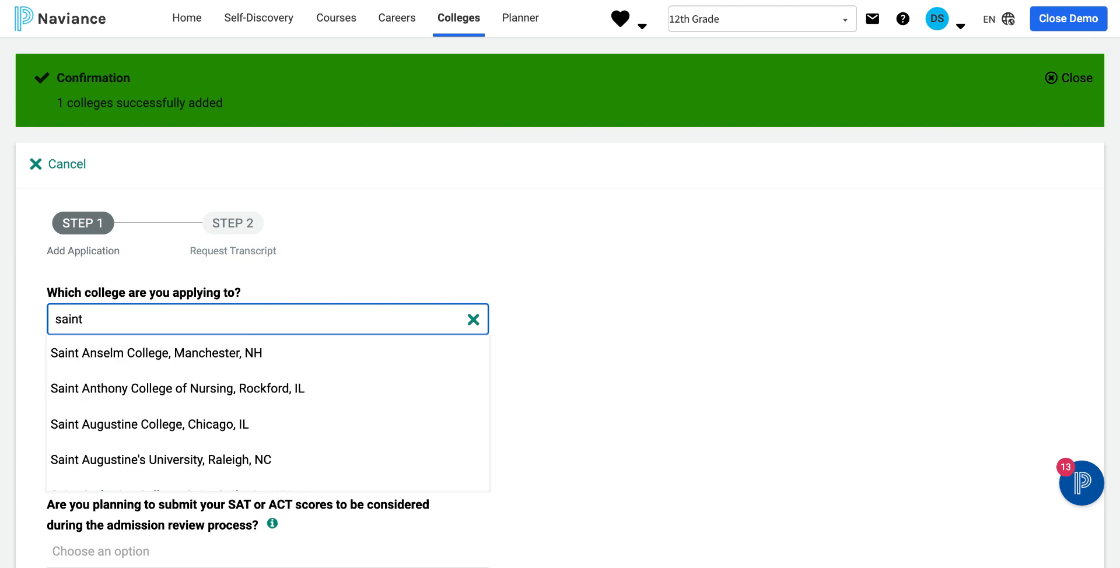
pyautogui.write('mary')
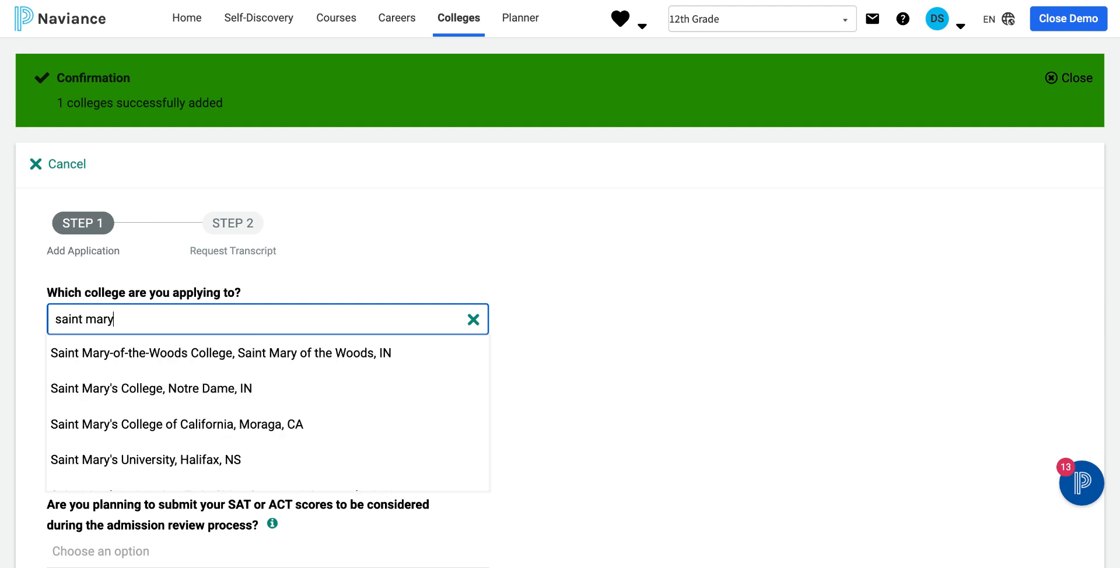
pyautogui.write("'")
pyautogui.click(227, 353)
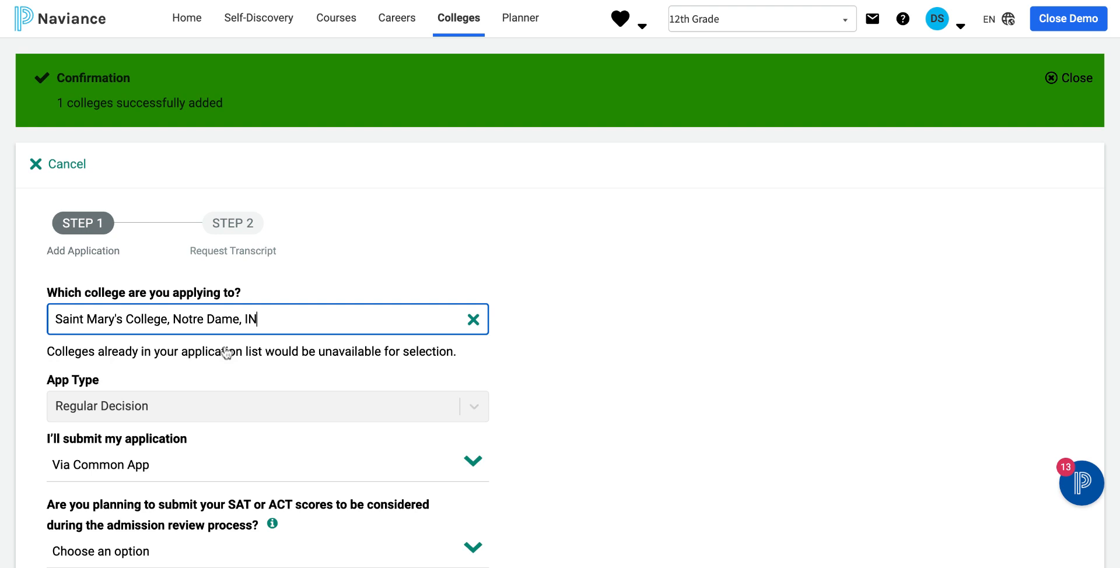
# Add the Saint Mary's College application as Early Decision - Fall 2024 term, submitted via Common App, without requesting a transcript.
pyautogui.scroll(-1, 227, 353)
pyautogui.click(208, 338)
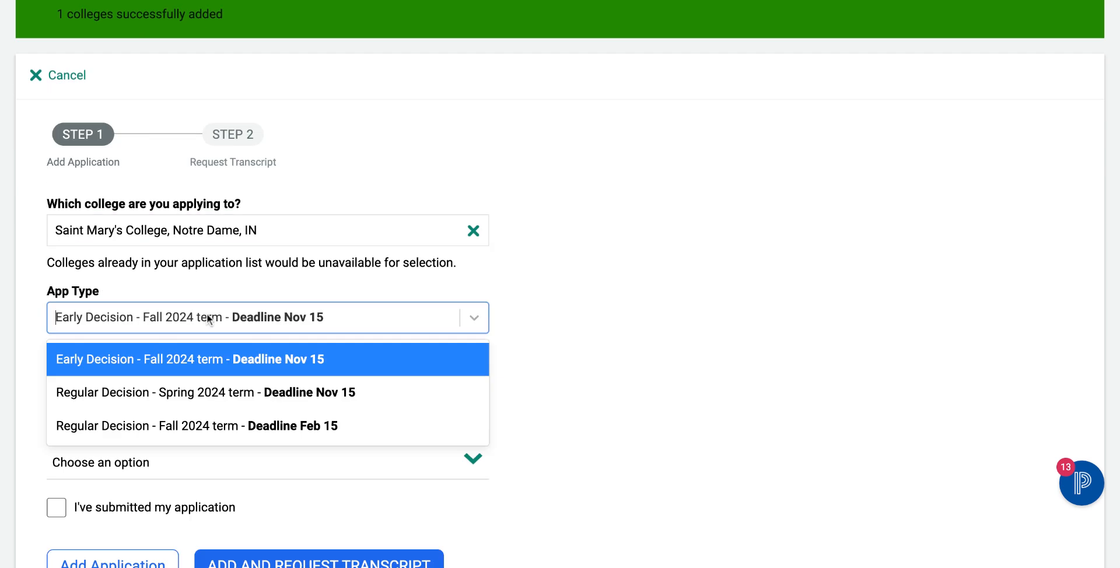
pyautogui.click(208, 318)
pyautogui.scroll(-1, 187, 326)
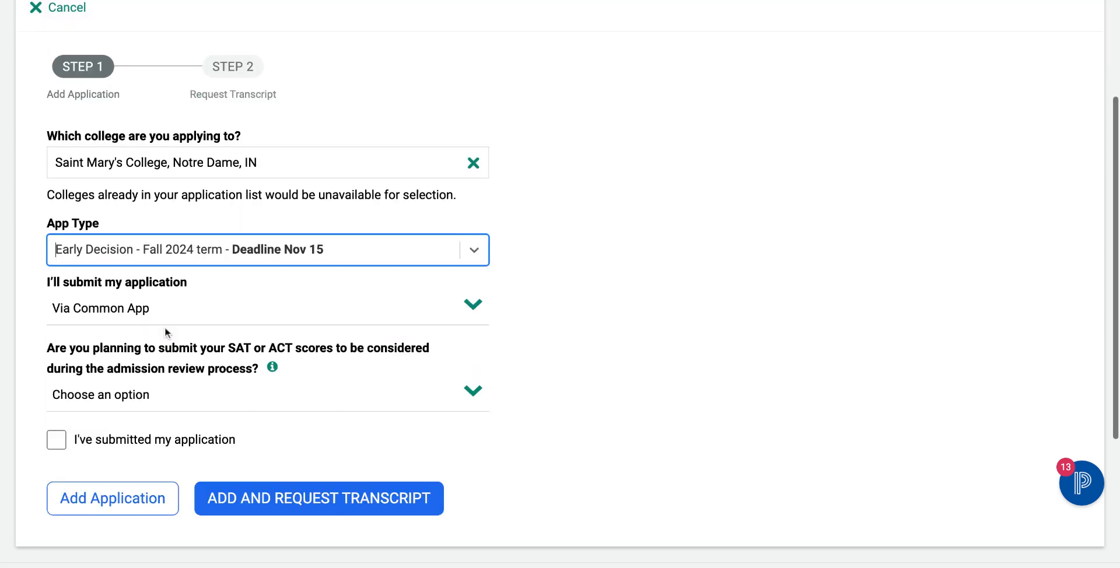
pyautogui.scroll(-1, 107, 296)
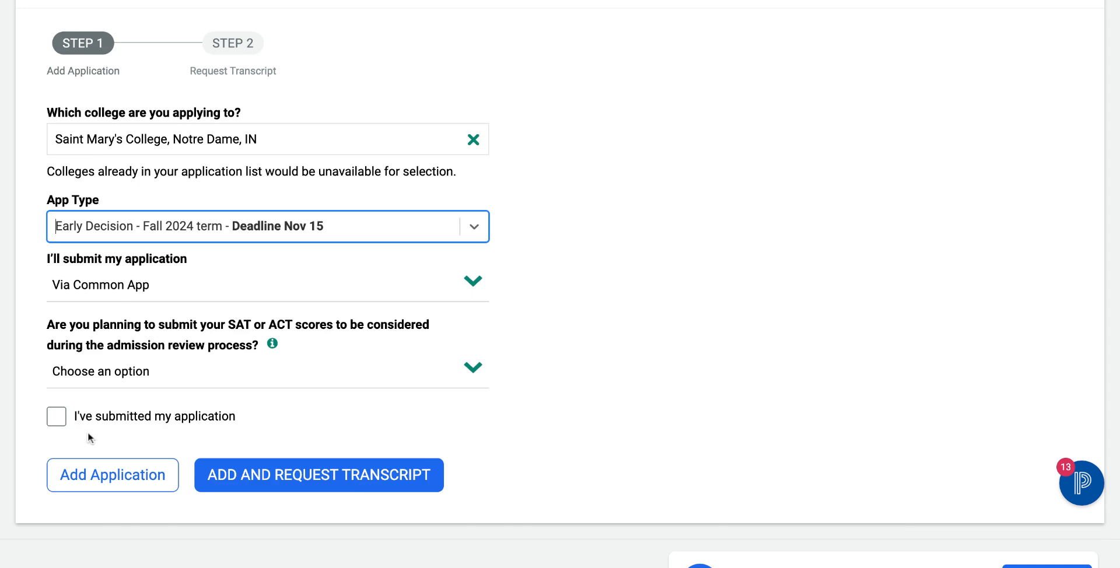
pyautogui.click(105, 490)
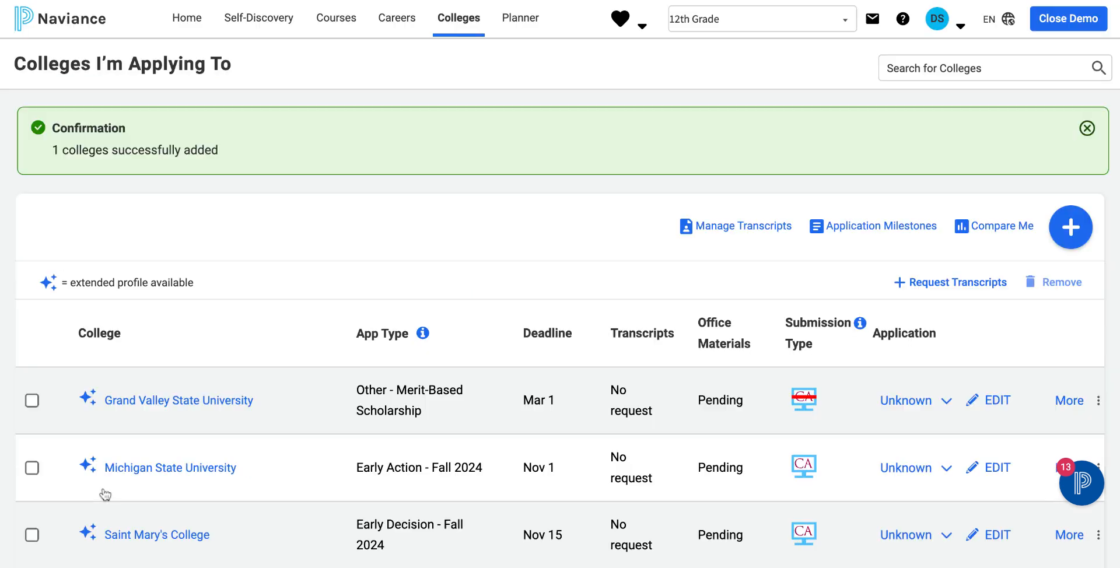
# View the application status details for Grand Valley State University in the college list, and close them again.
pyautogui.scroll(1, 105, 494)
pyautogui.scroll(-3, 132, 479)
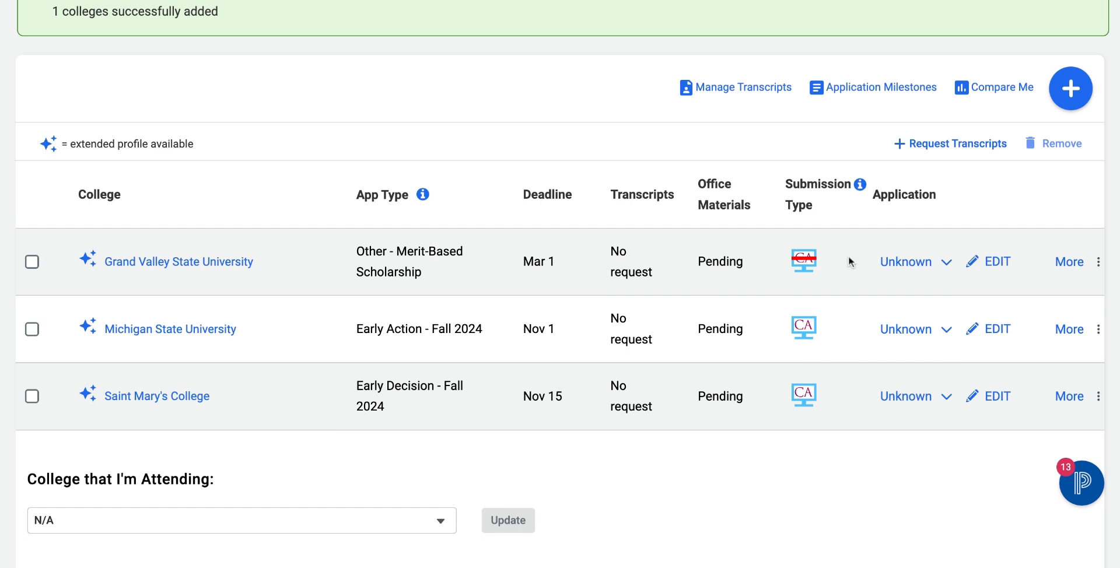
pyautogui.click(946, 265)
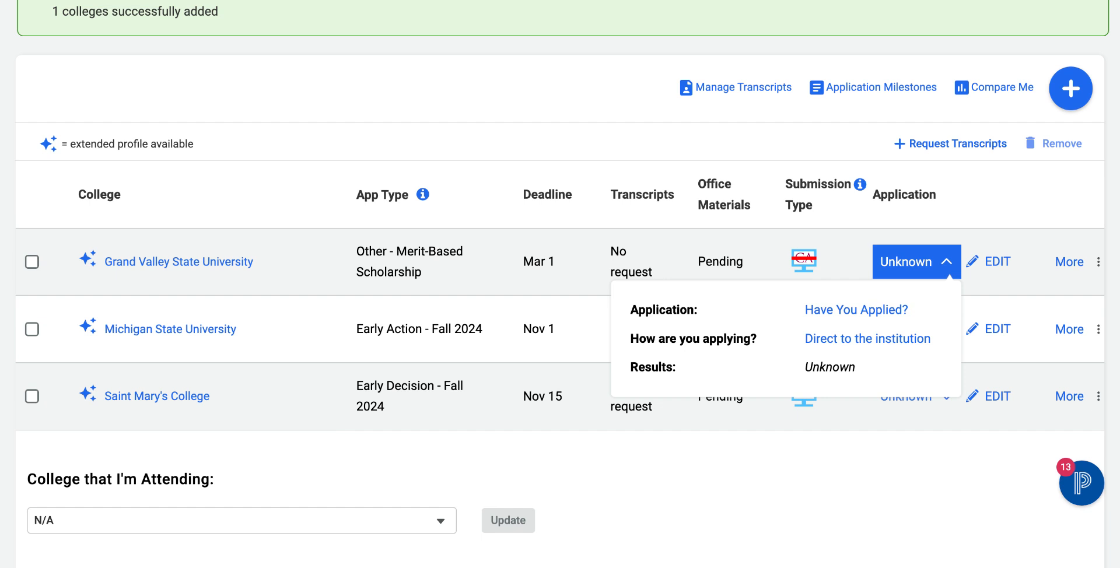
pyautogui.click(973, 198)
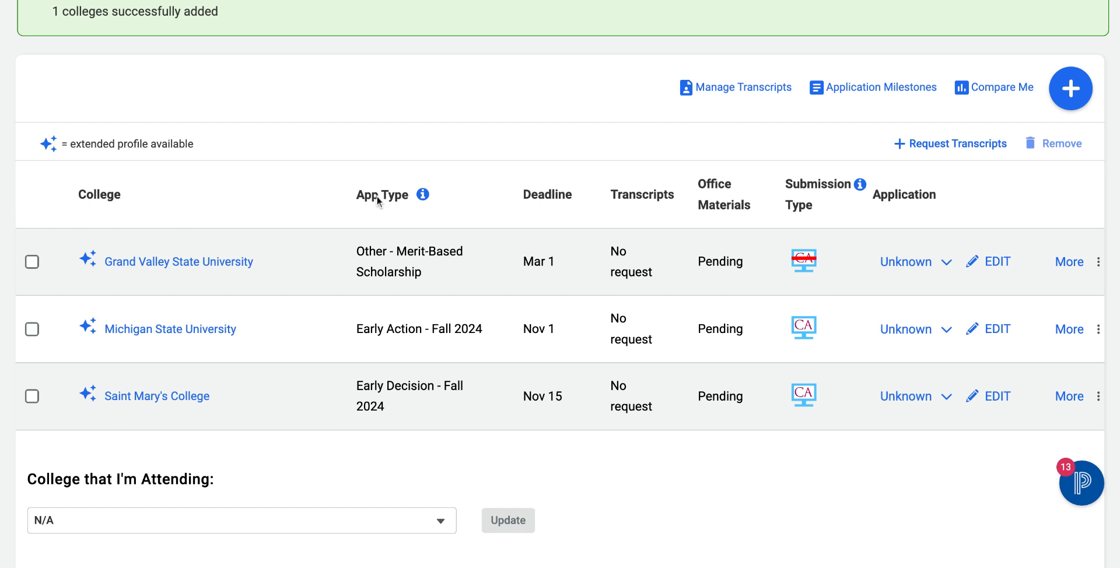
# Start a transcript request for Grand Valley State University, Michigan State University and Saint Mary's College together.
pyautogui.click(33, 262)
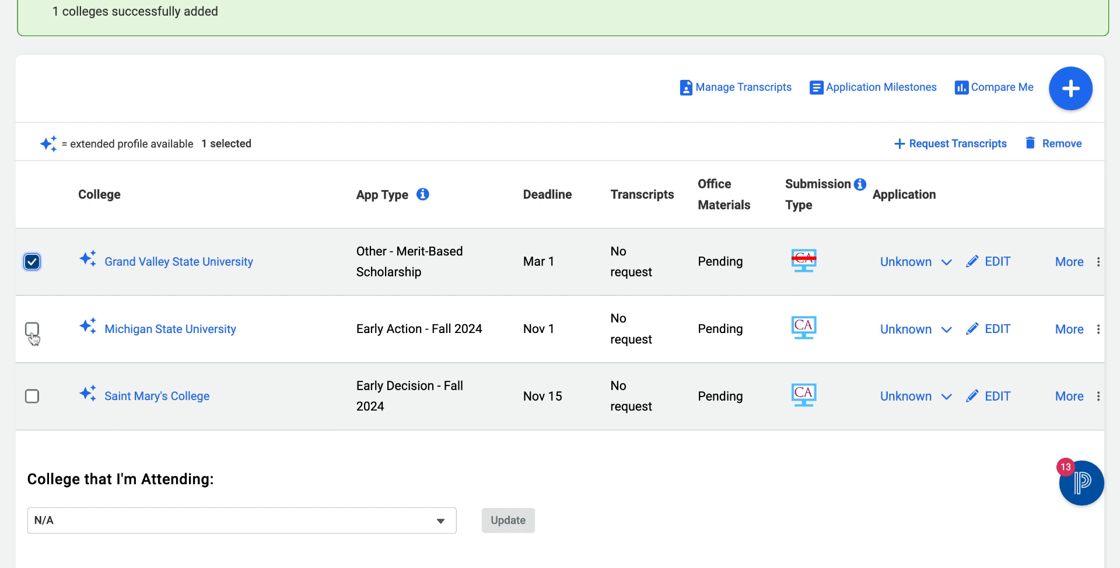
pyautogui.click(32, 331)
pyautogui.click(32, 398)
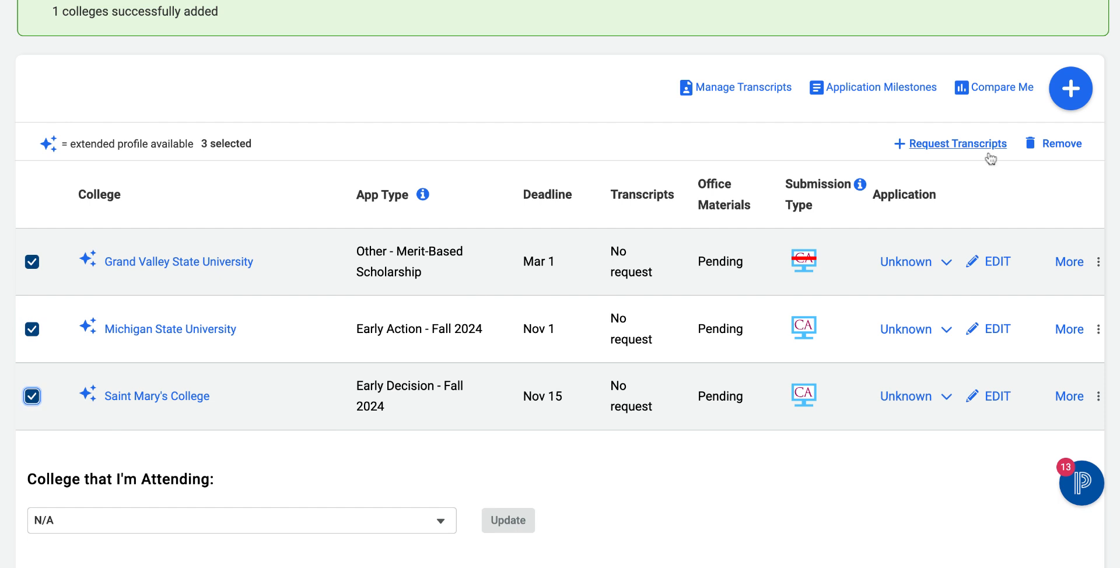
pyautogui.click(940, 153)
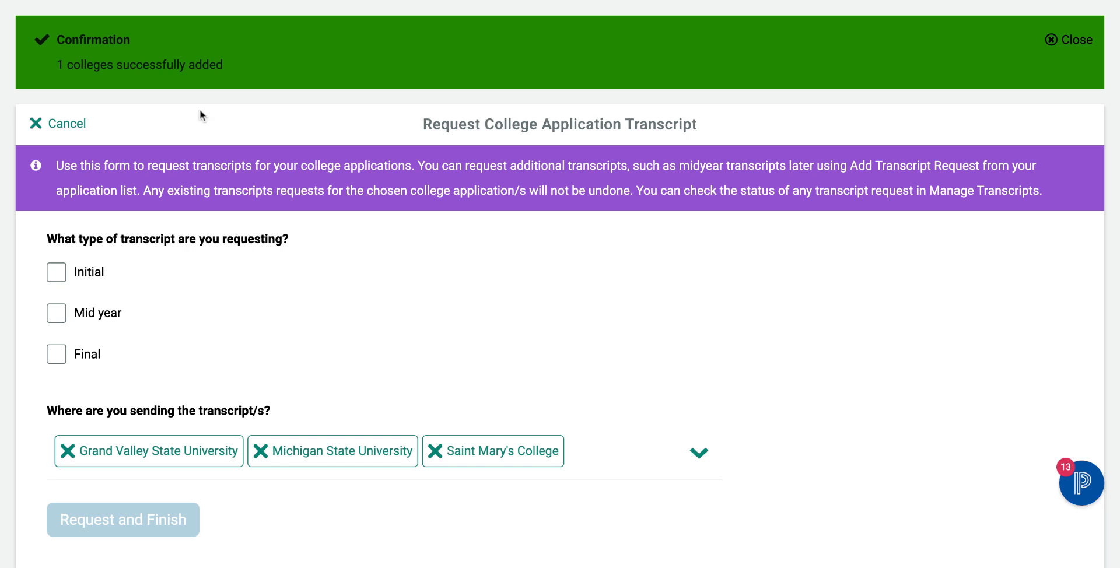
# Choose the Initial transcript type and submit the request for all three colleges.
pyautogui.click(56, 274)
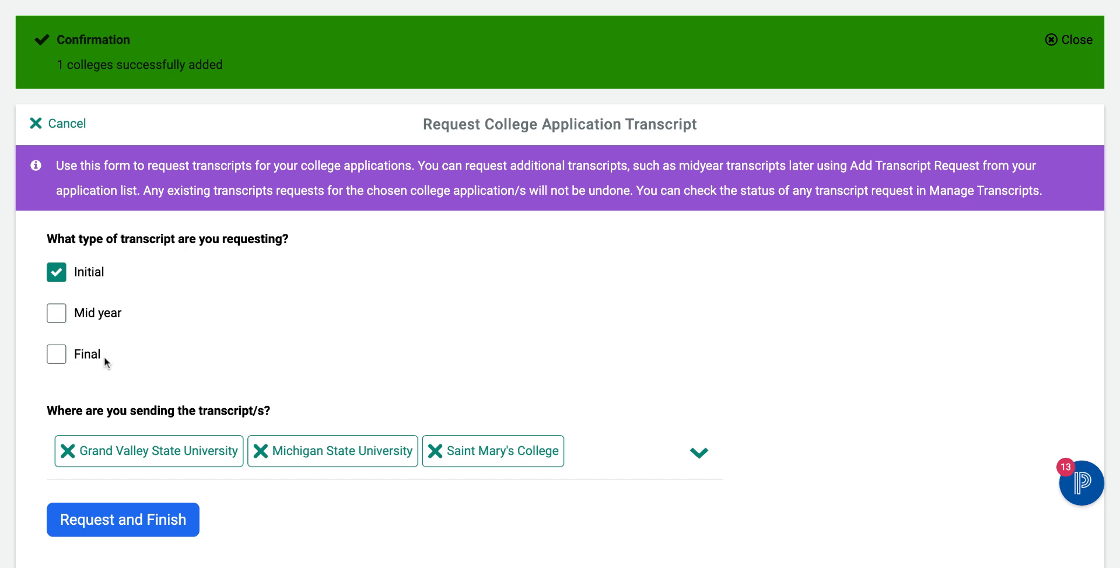
pyautogui.scroll(-1, 560, 292)
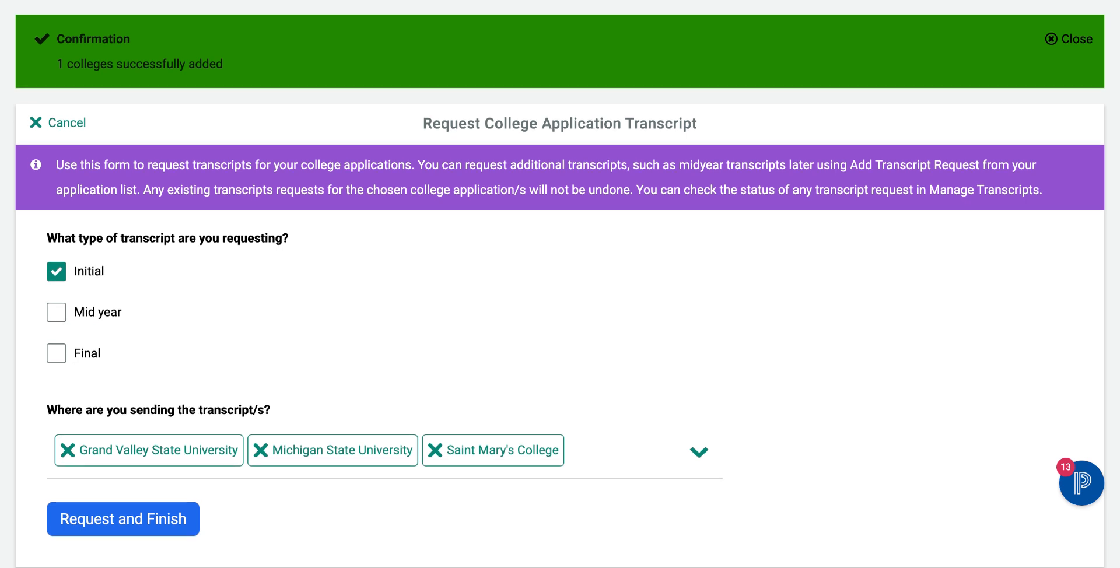
pyautogui.scroll(-1, 560, 284)
pyautogui.scroll(1, 560, 284)
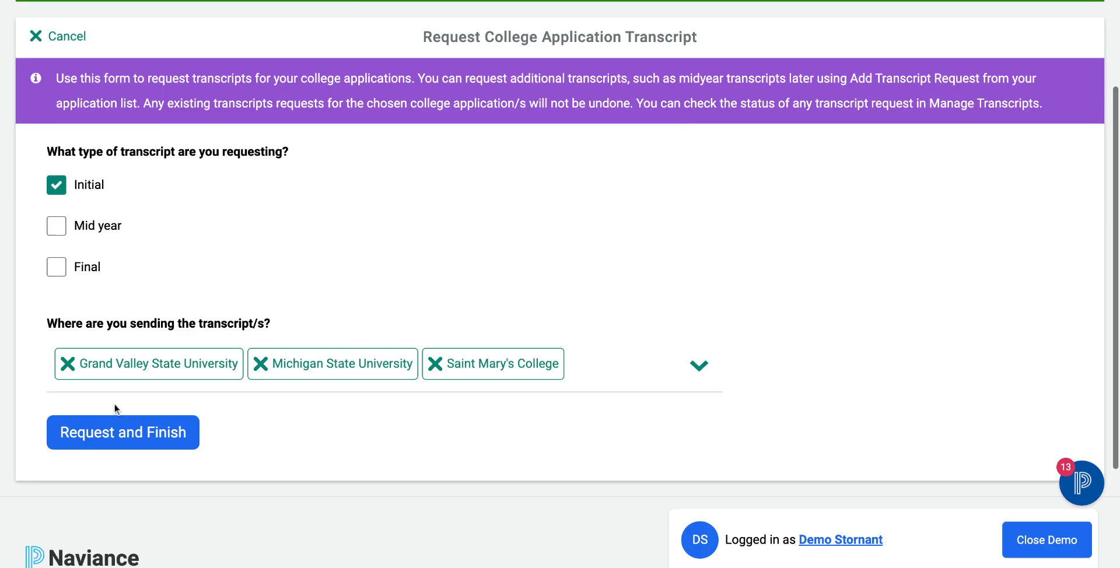
pyautogui.click(129, 438)
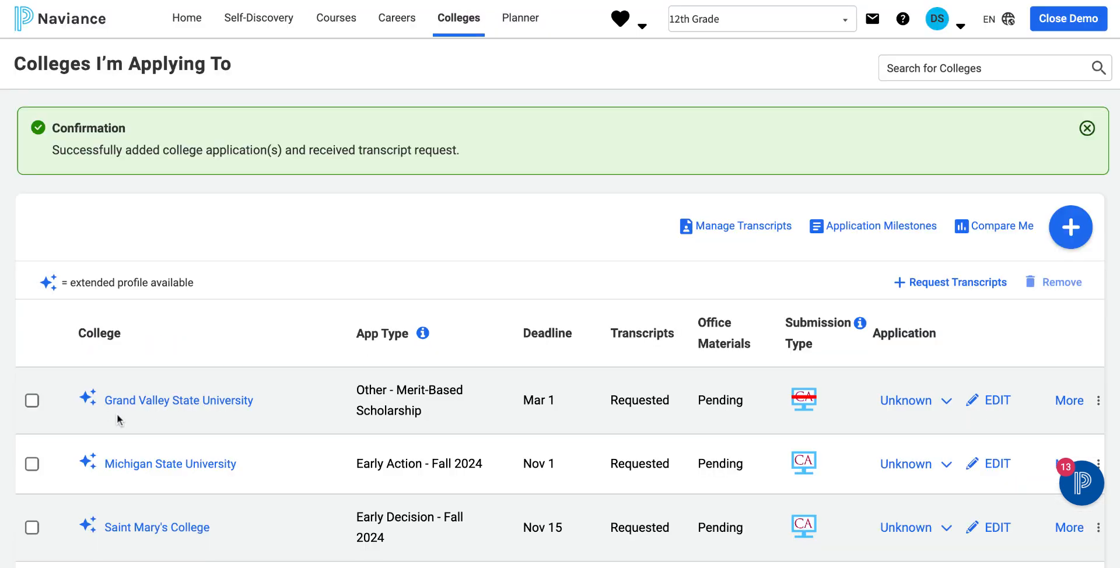
# Review the application list's transcript statuses and the College that I'm Attending and Letters of Recommendation sections below it.
pyautogui.scroll(-1, 649, 387)
pyautogui.scroll(-1, 649, 387)
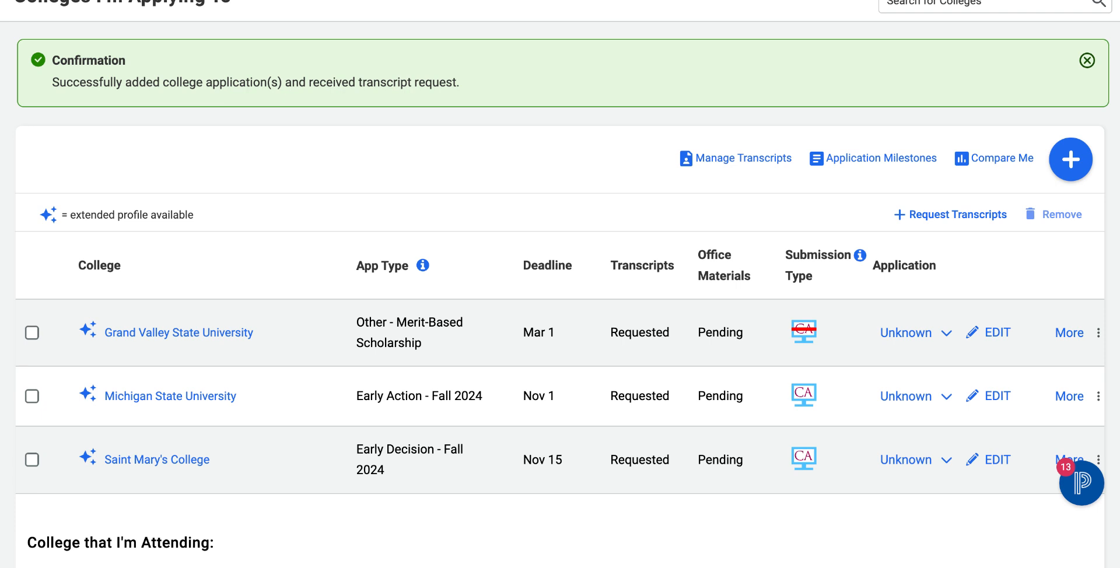
pyautogui.scroll(1, 560, 284)
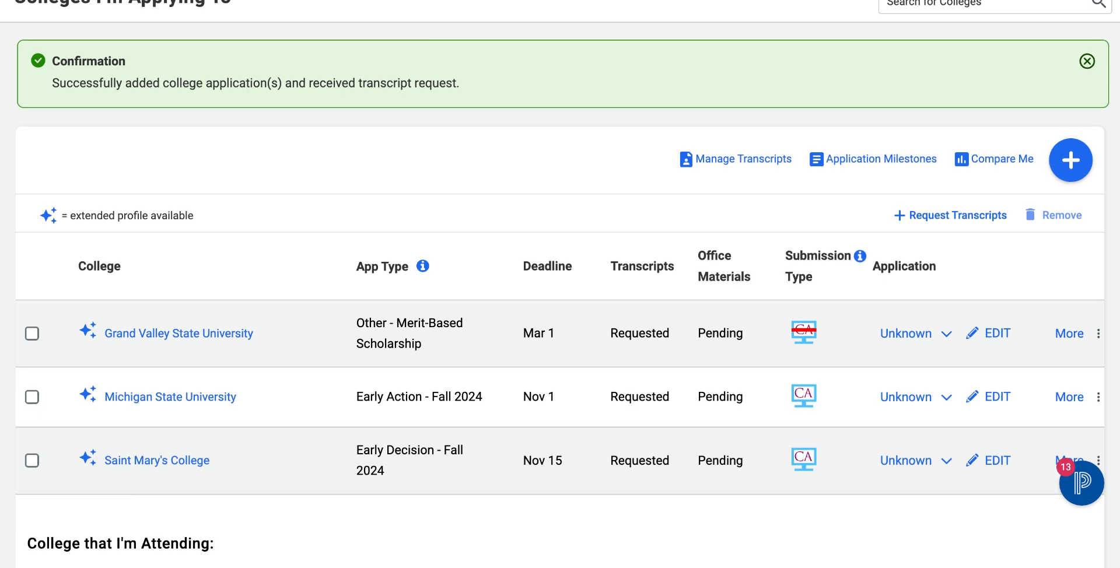
pyautogui.scroll(1, 560, 284)
pyautogui.scroll(-4, 560, 284)
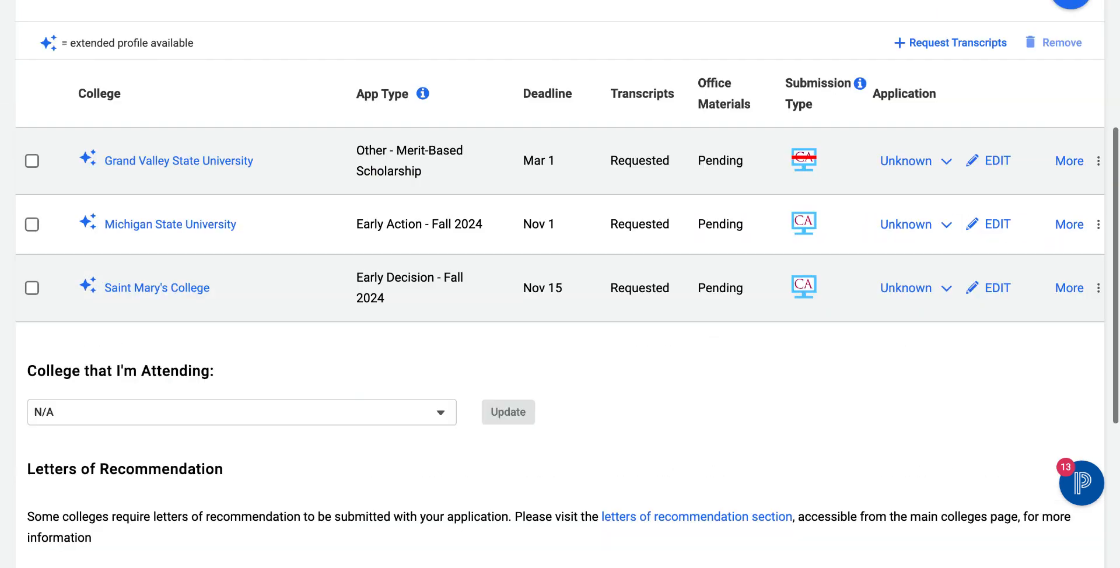
pyautogui.scroll(-1, 371, 400)
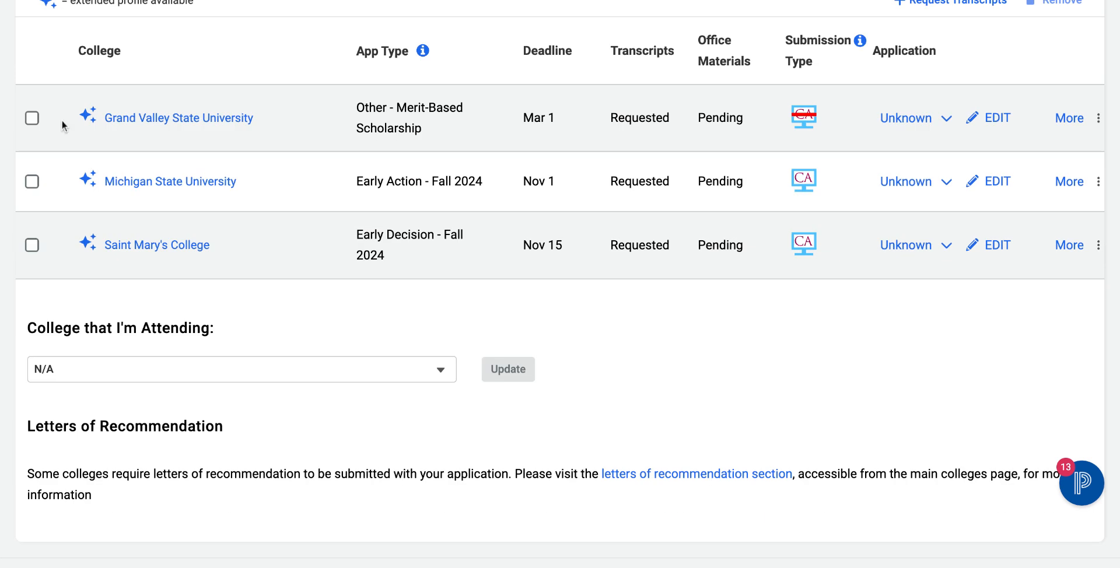
pyautogui.scroll(1, 279, 223)
pyautogui.scroll(5, 279, 223)
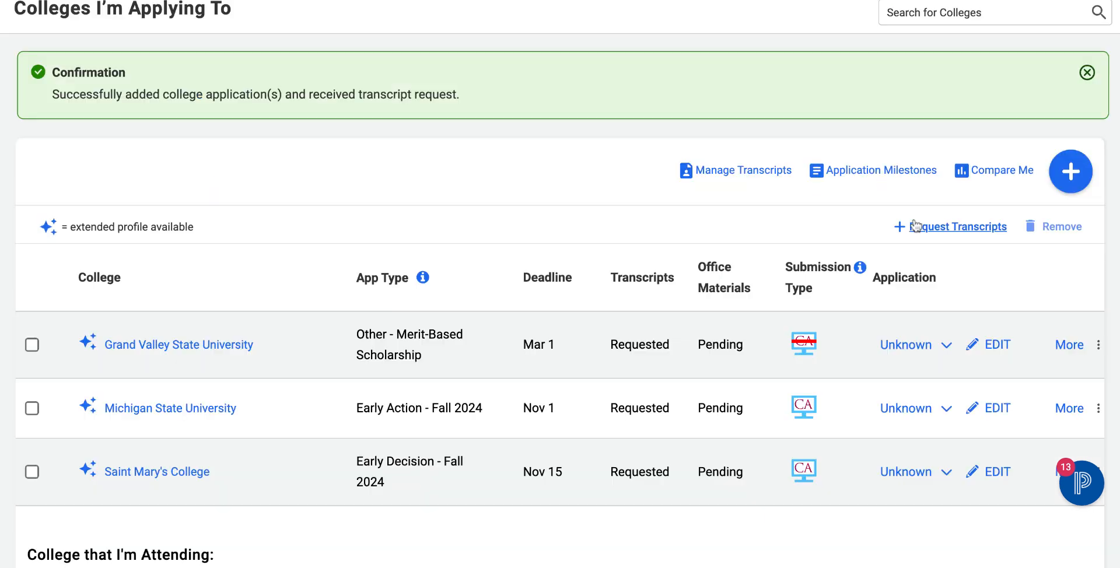